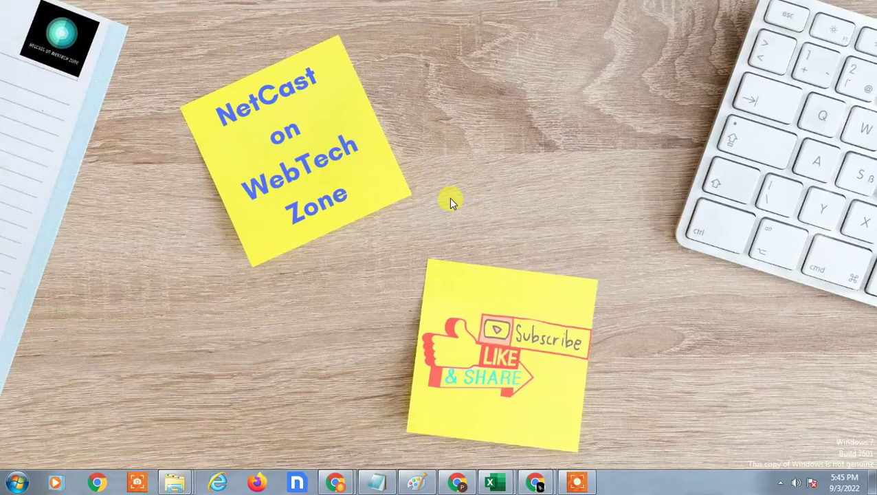
Step: Refresh the desktop twice from its right-click menu
right_click(479, 68)
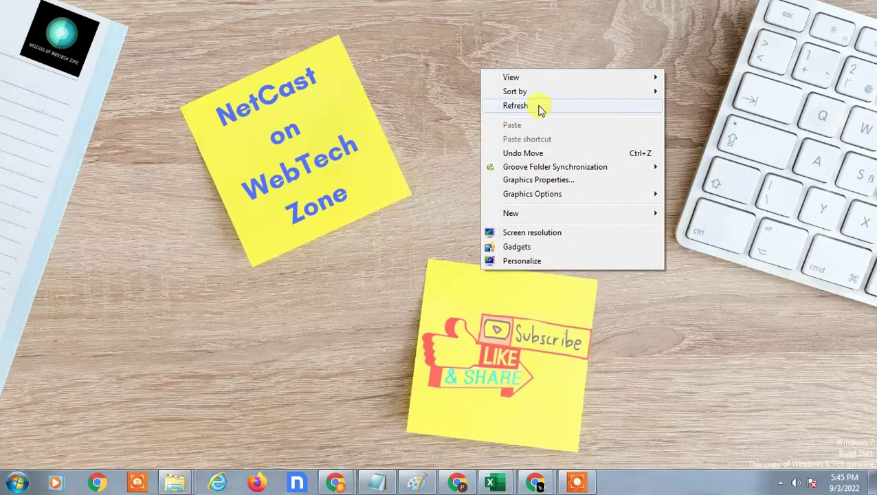
left_click(537, 108)
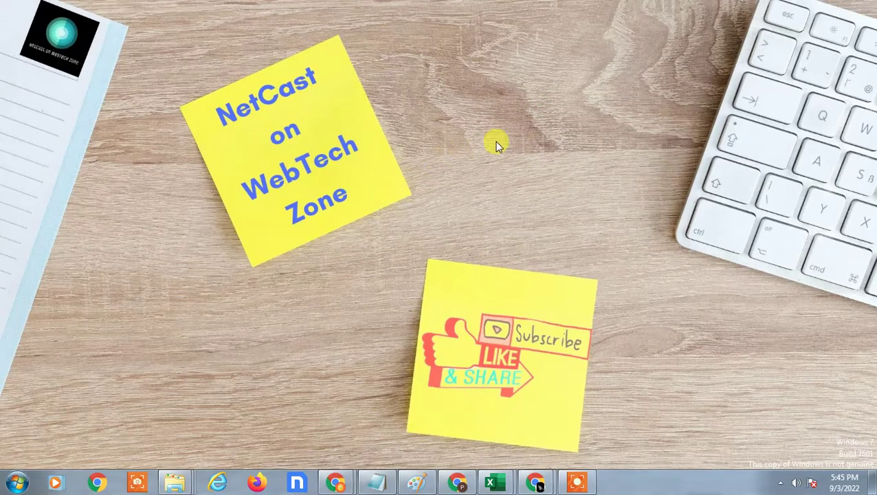
right_click(474, 53)
left_click(534, 90)
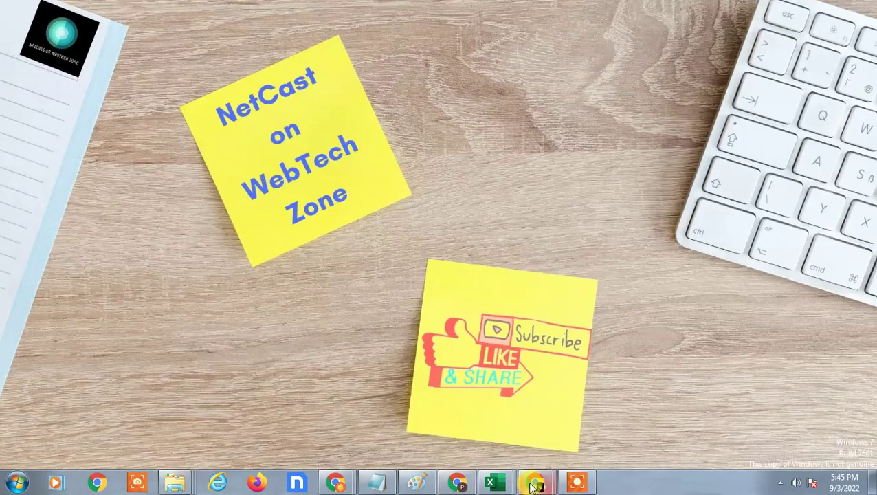
Step: Bring the Google Drive browser window forward and reload the Drive home page
mouse_move(529, 485)
left_click(554, 450)
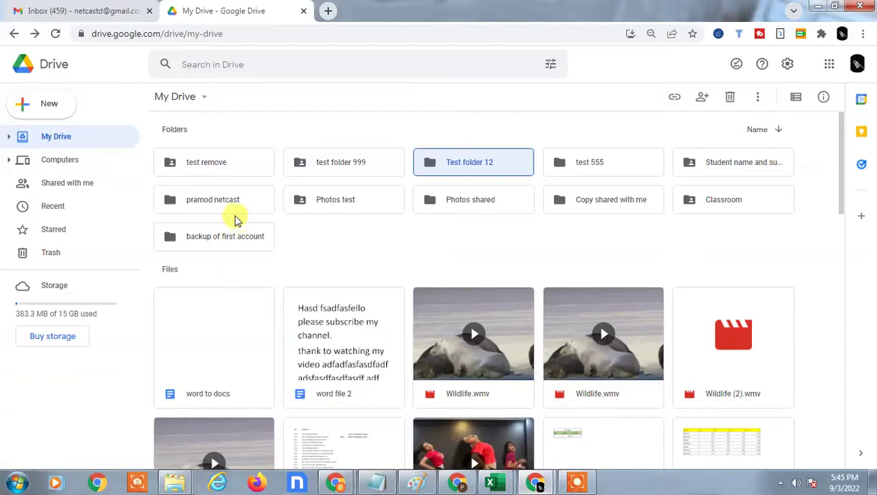
left_click(44, 58)
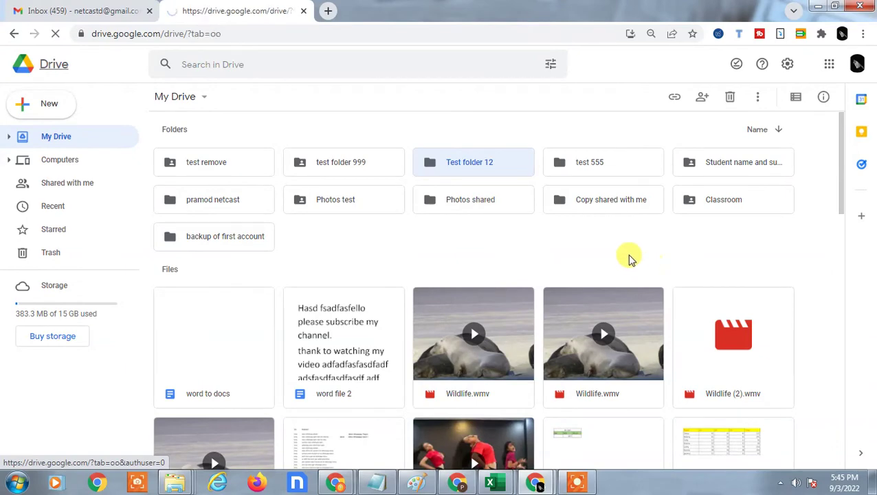
Step: In Gmail, discard the draft holding the Drive link, reload the inbox and open Google apps
left_click(62, 5)
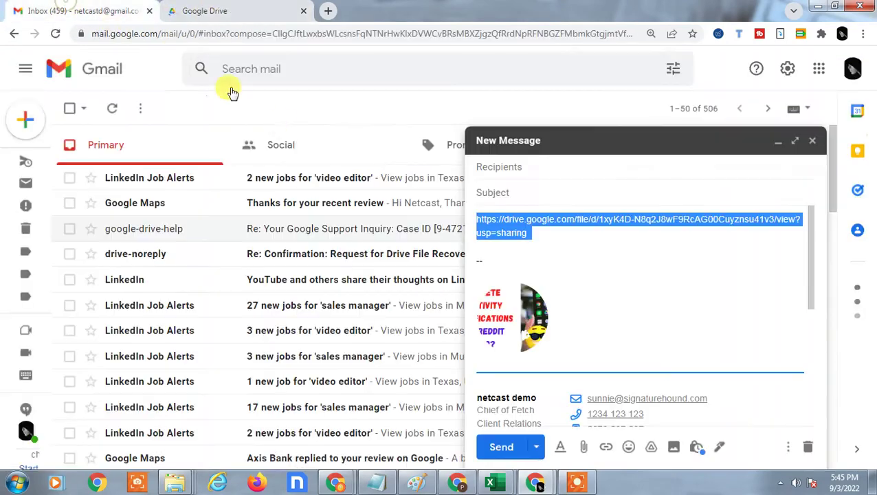
left_click(811, 141)
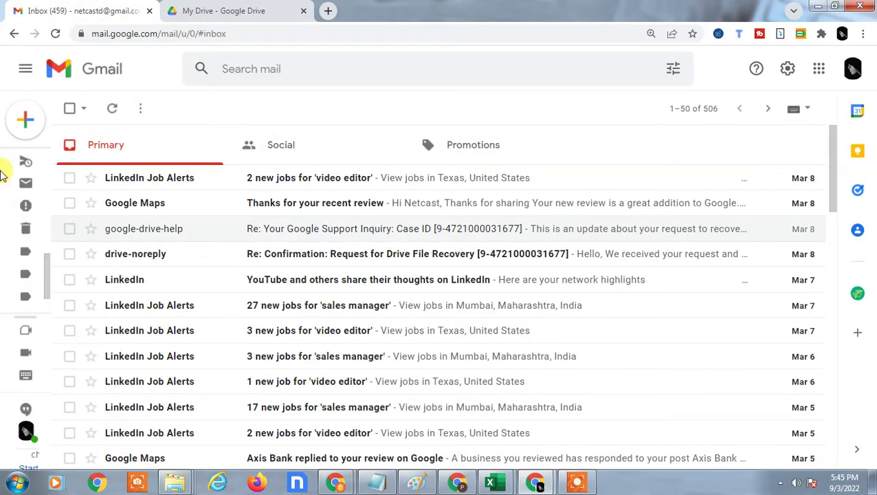
mouse_move(13, 169)
scroll(123, 157, "up", 5)
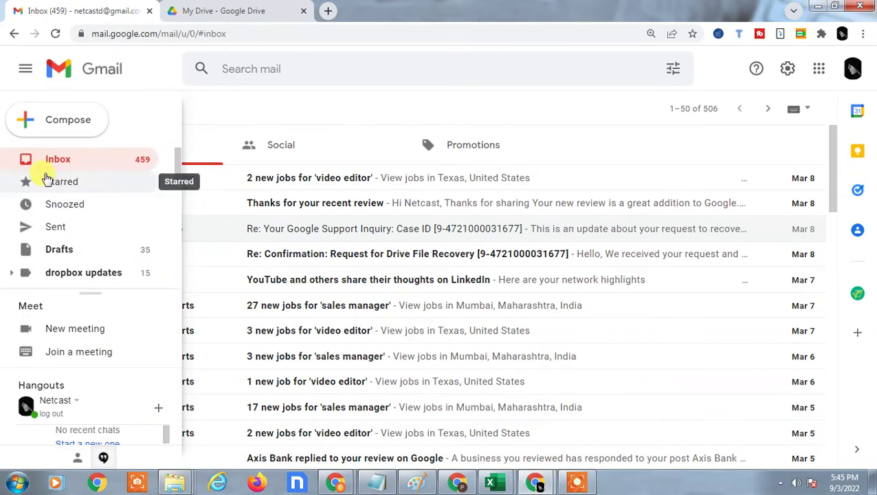
left_click(60, 160)
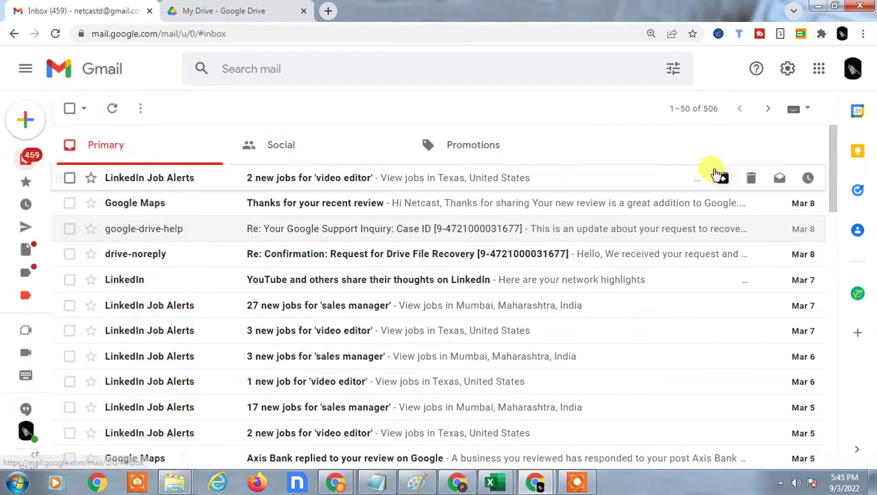
left_click(819, 68)
Step: Scroll through the folders and files in My Drive
scroll(840, 282, "down", 3)
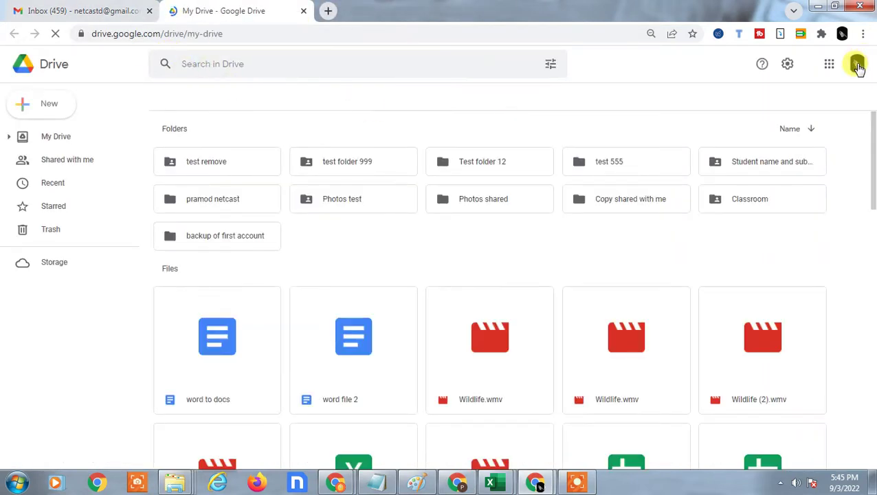
scroll(297, 260, "down", 3)
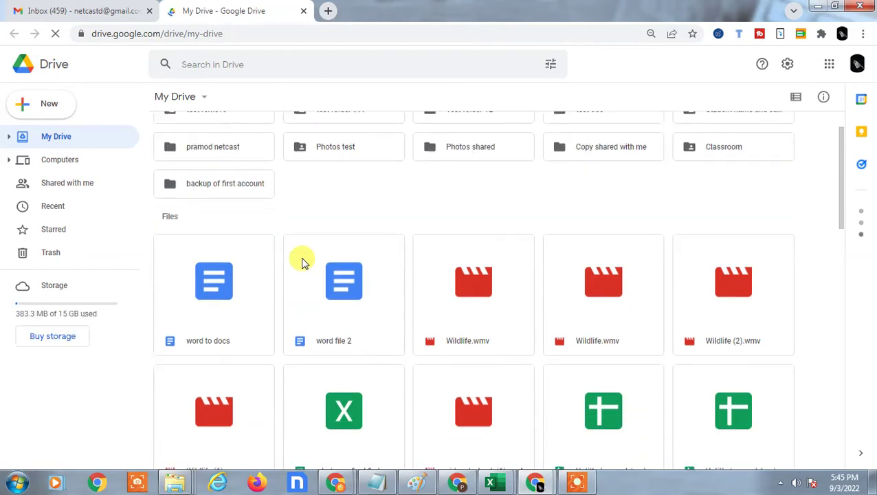
scroll(302, 251, "down", 12)
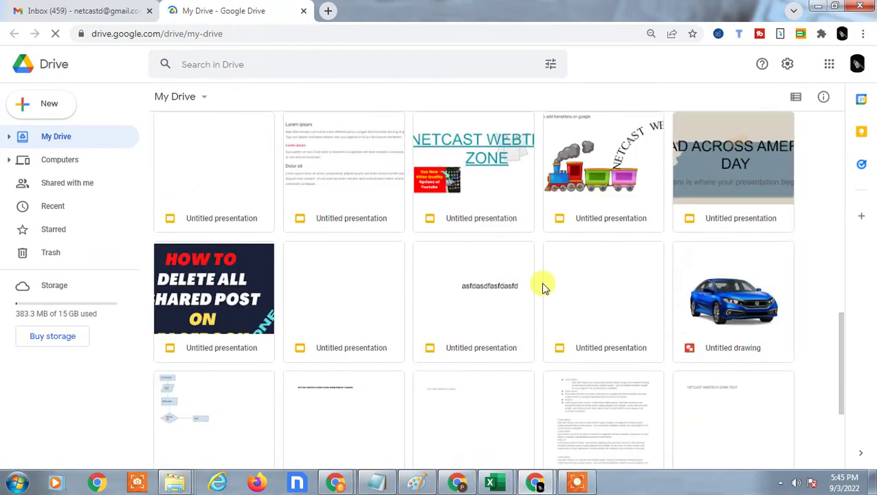
scroll(543, 287, "down", 10)
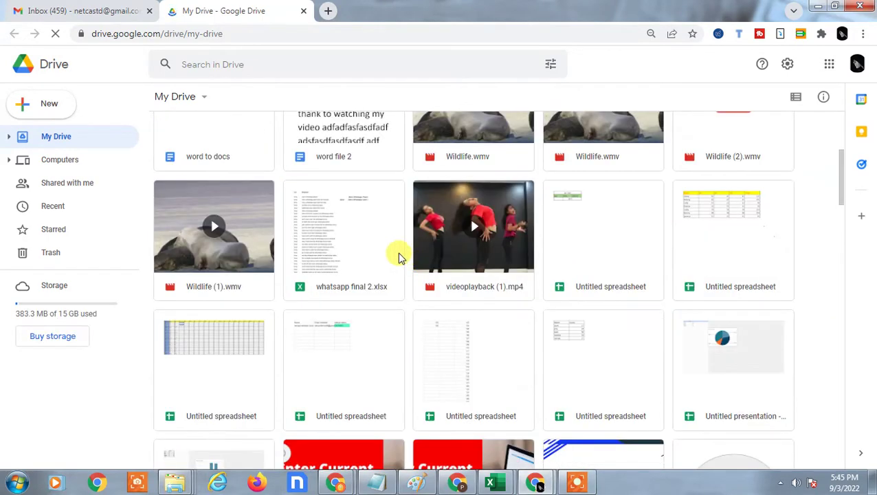
mouse_move(183, 489)
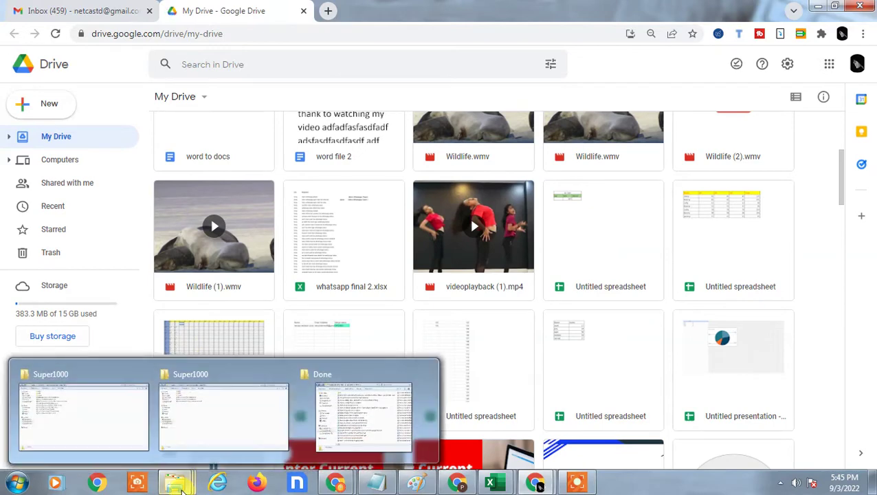
Step: Show the desktop, open the Documents library from Start and select Presentation1
key("super+d")
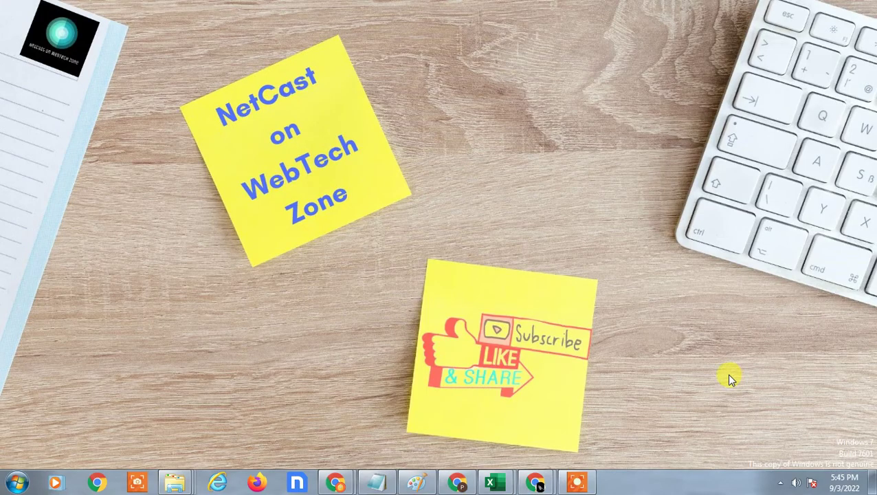
left_click(16, 482)
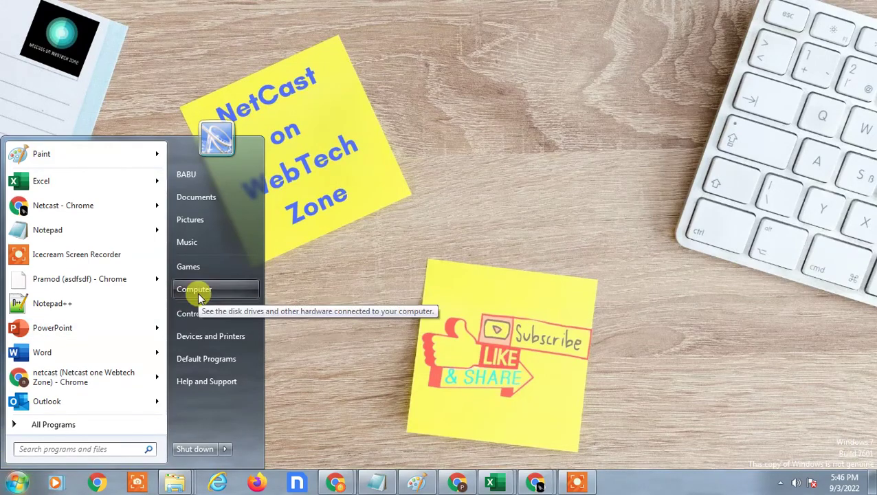
left_click(200, 198)
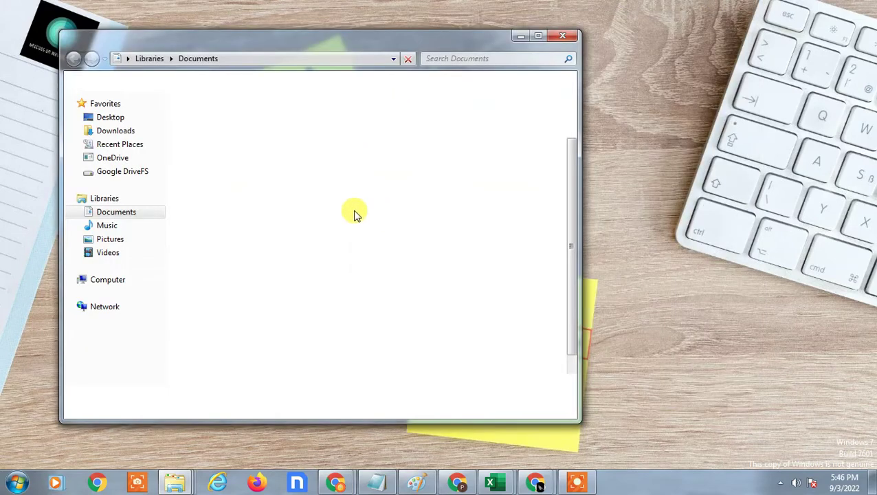
scroll(303, 279, "down", 1)
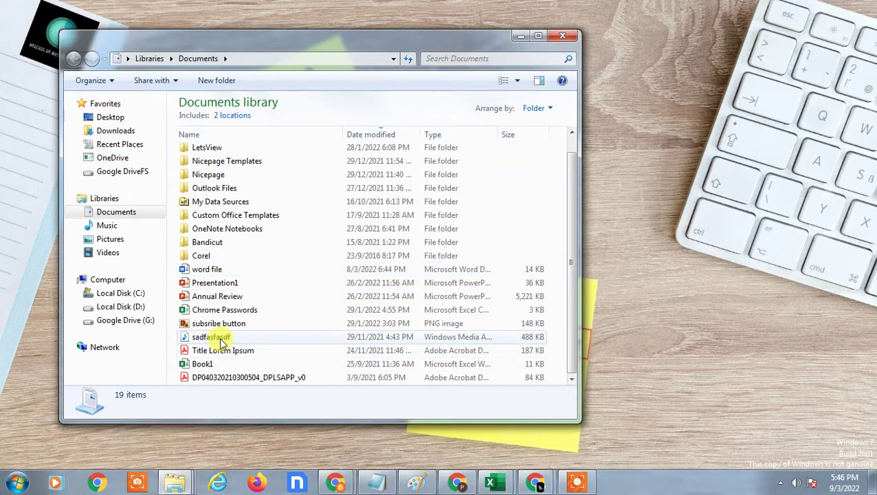
left_click(235, 288)
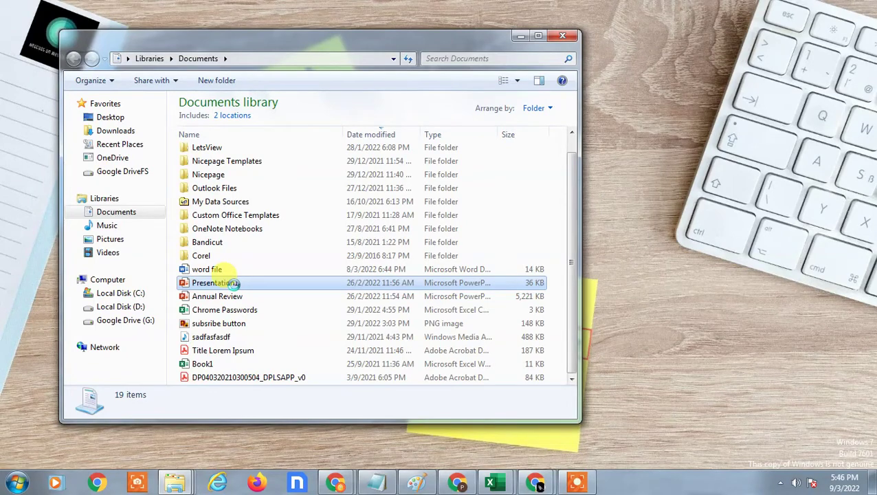
Step: Compress Presentation1 into Presentation1.7z with 7-Zip's Add to archive, then select the archive
right_click(233, 283)
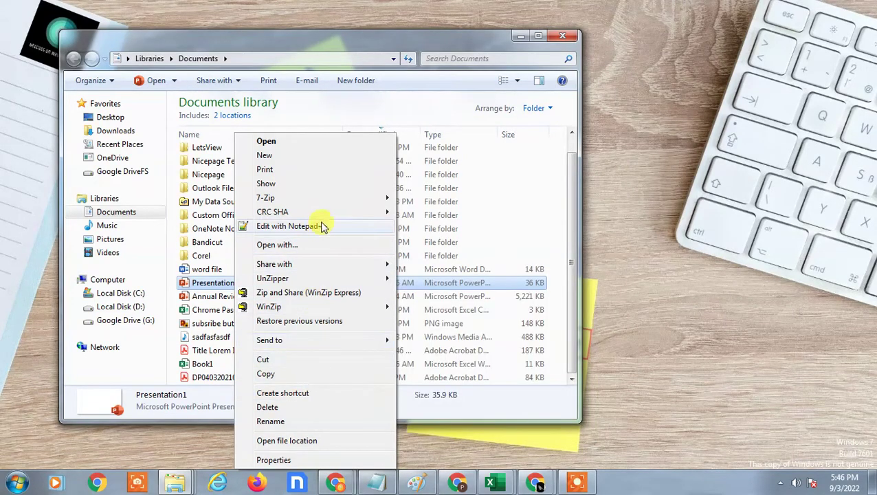
mouse_move(363, 200)
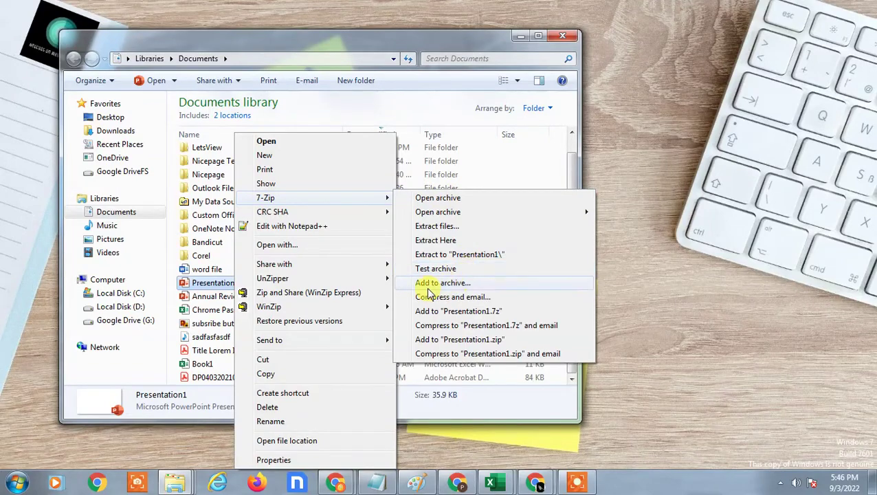
left_click(451, 283)
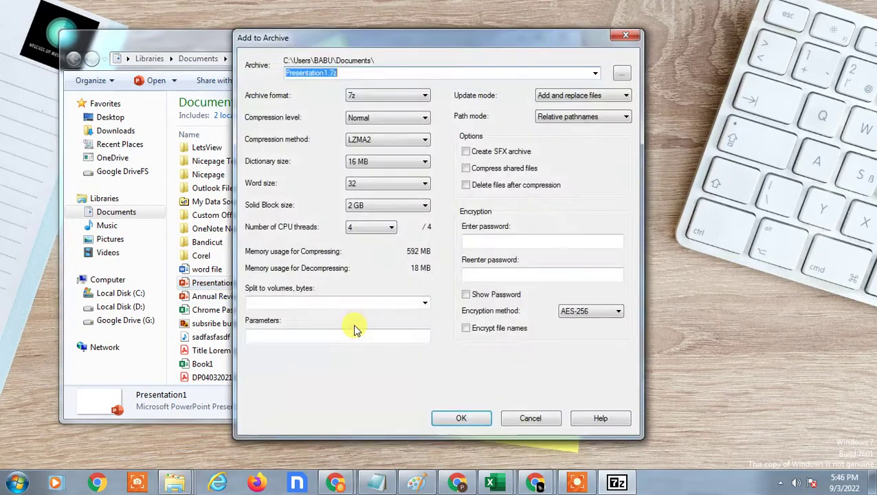
left_click(460, 417)
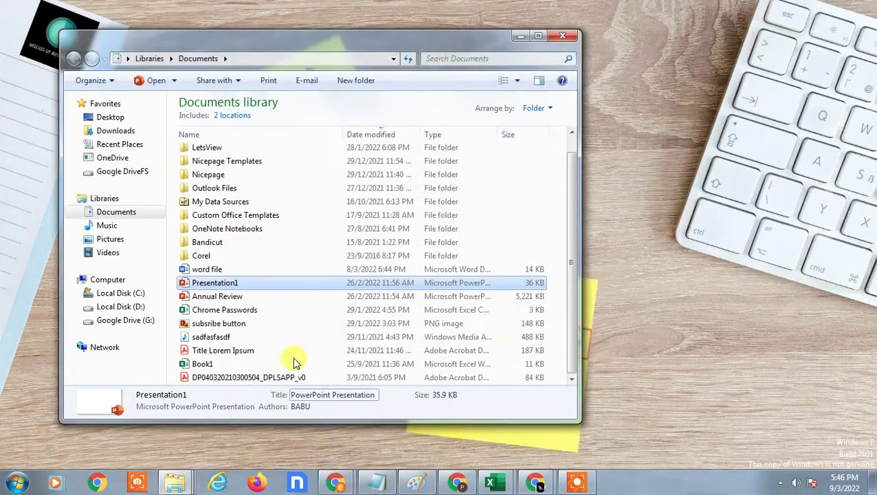
left_click(256, 272)
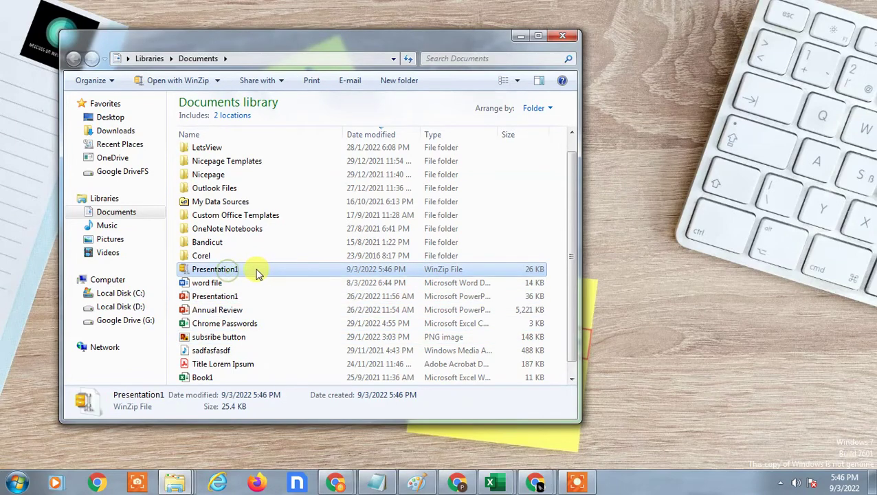
Step: Place the Documents and My Drive windows side by side and drag Presentation1.7z into My Drive
left_click_drag(314, 43, 270, 30)
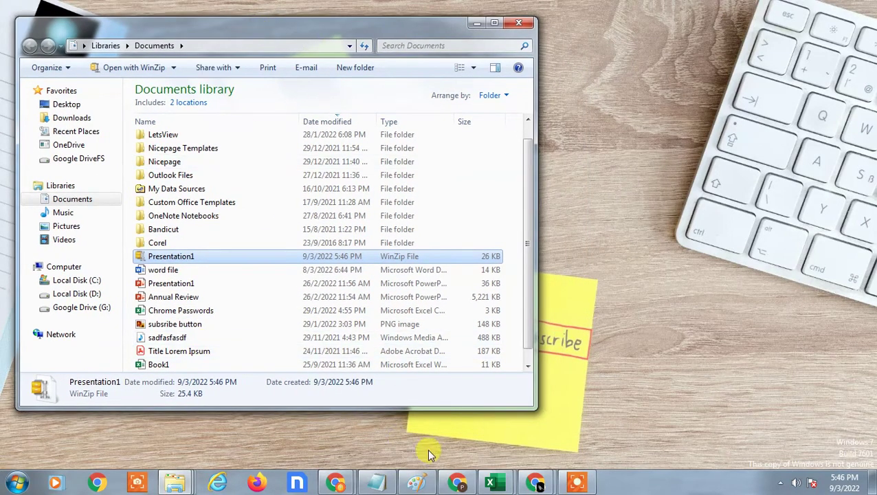
mouse_move(458, 485)
mouse_move(534, 484)
left_click(581, 402)
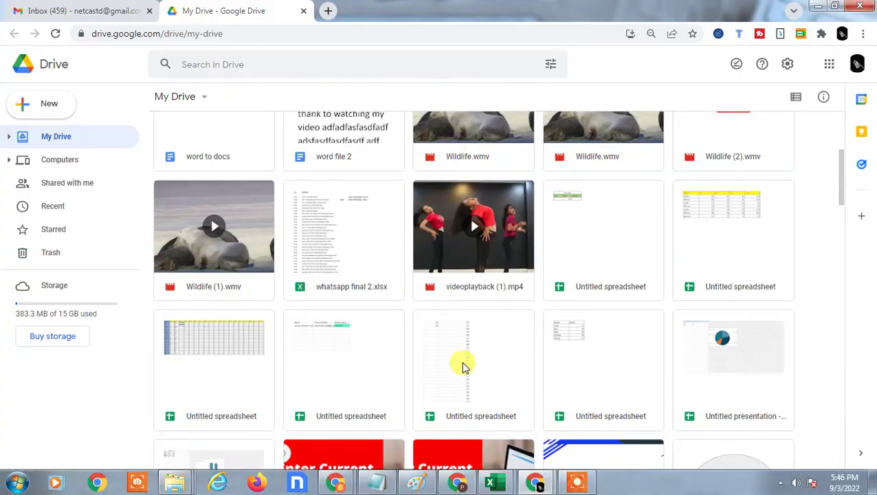
mouse_move(191, 485)
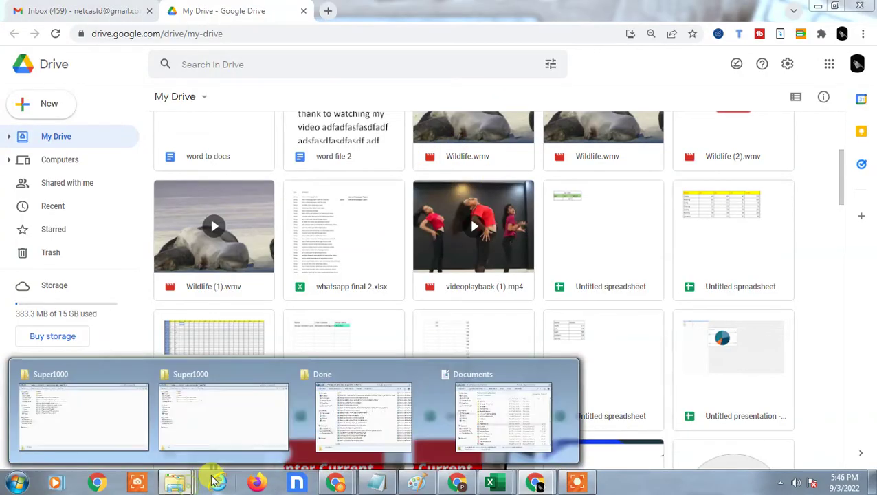
left_click(472, 412)
left_click_drag(212, 23, 752, 51)
left_click_drag(603, 272, 421, 359)
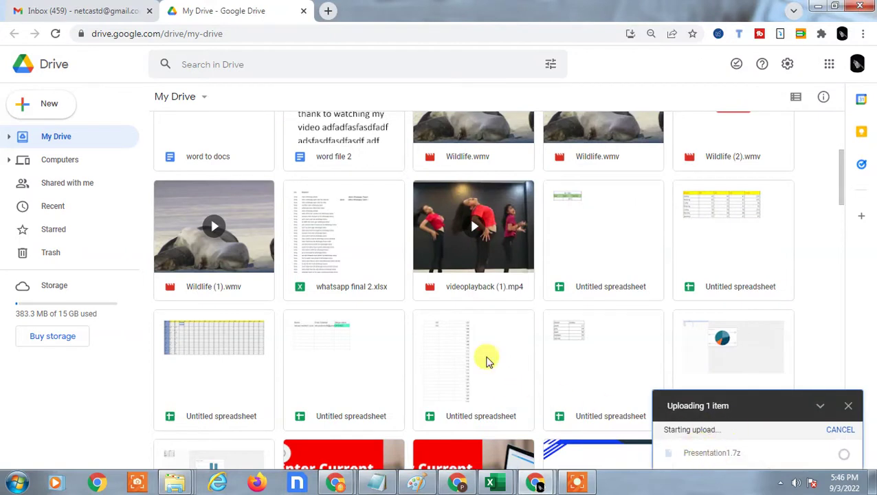
left_click(57, 117)
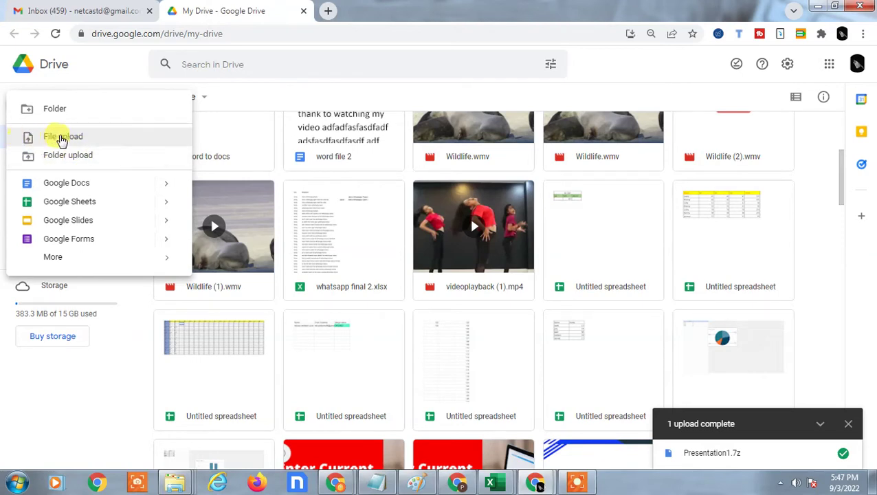
Step: Upload Presentation1.7z from Documents again, keeping both files so it becomes Presentation1 (1).7z
left_click(59, 139)
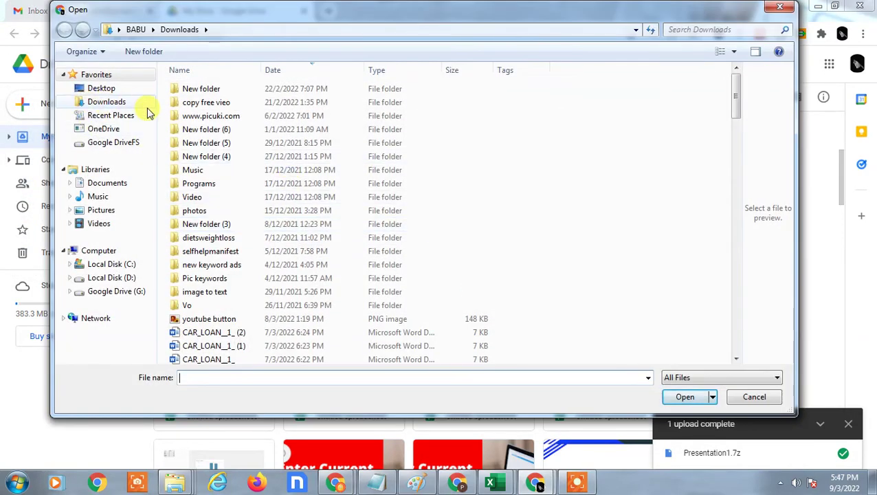
left_click(109, 183)
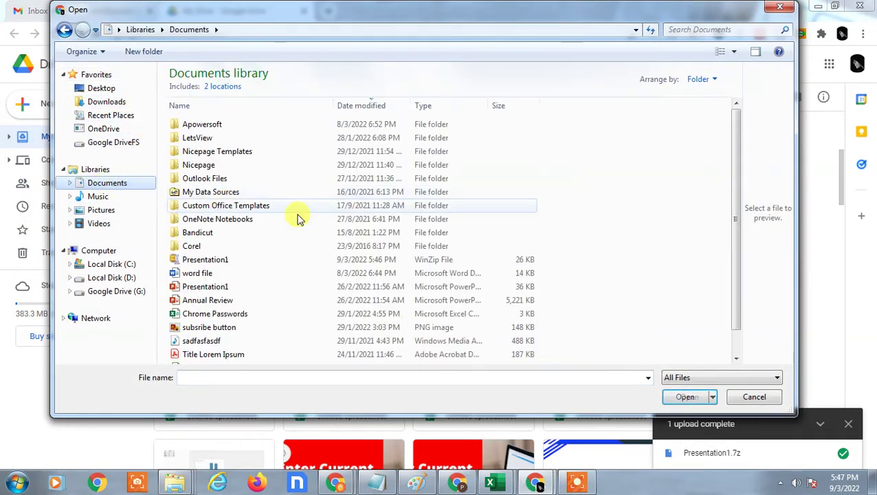
left_click(221, 261)
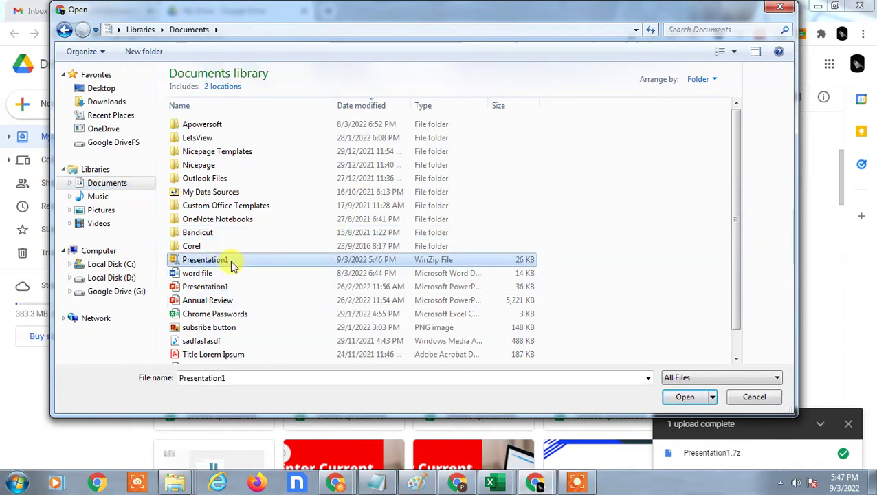
left_click(684, 398)
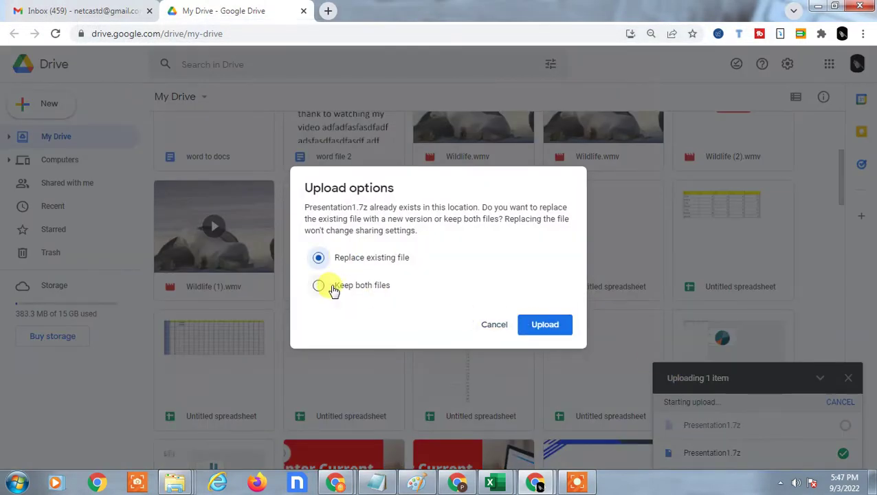
left_click(330, 287)
left_click(559, 326)
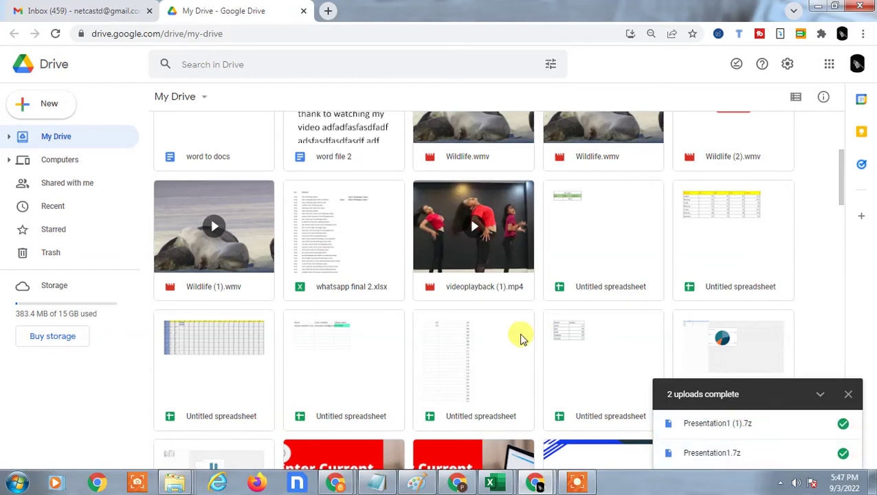
scroll(296, 262, "up", 4)
left_click(61, 207)
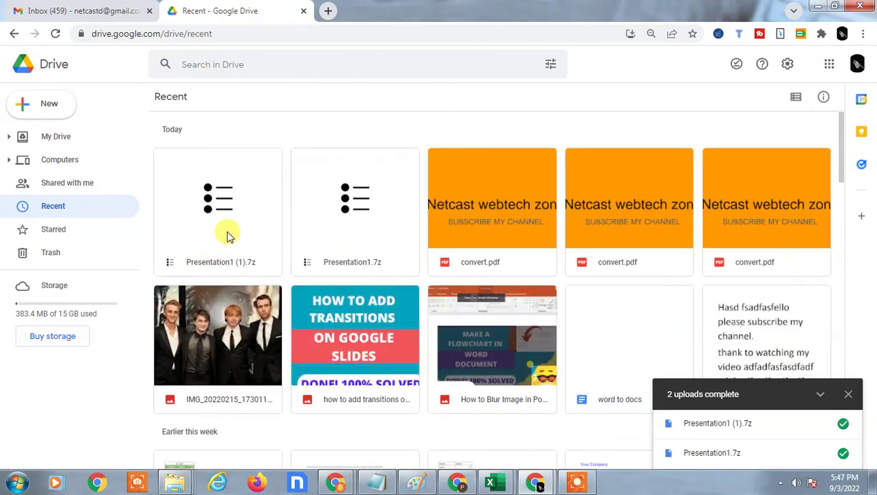
left_click(228, 235)
right_click(213, 233)
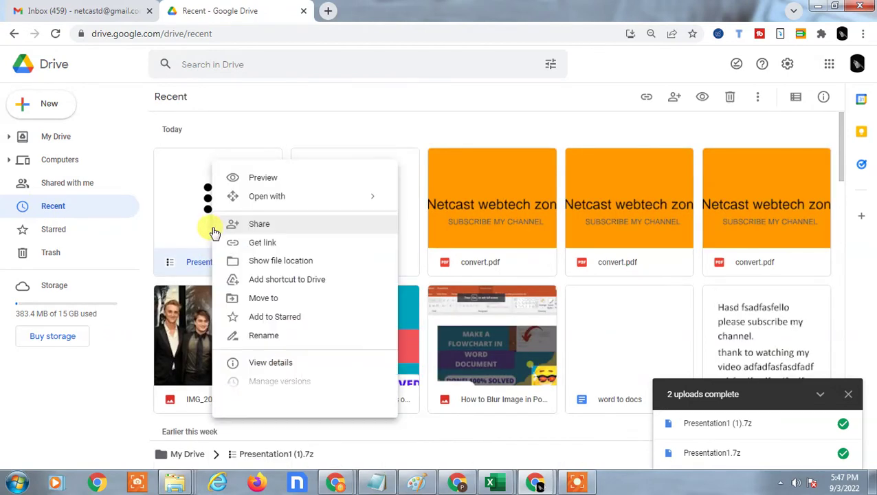
left_click(262, 230)
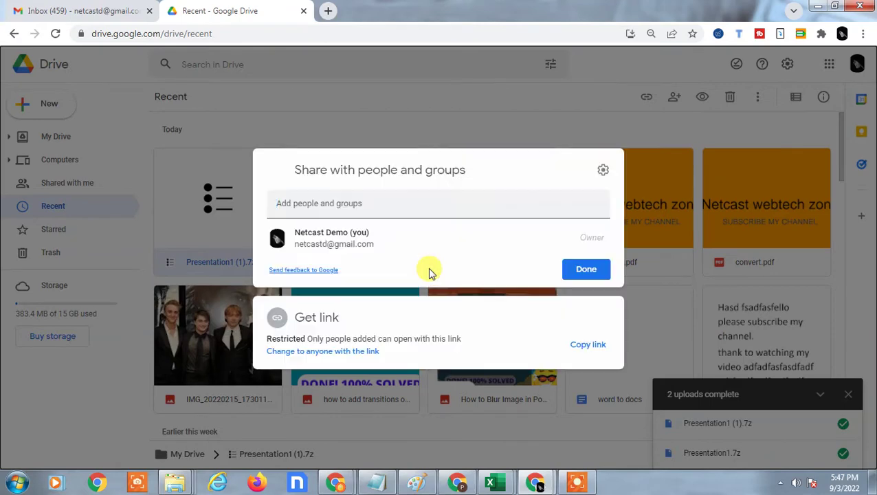
left_click(314, 200)
left_click(261, 182)
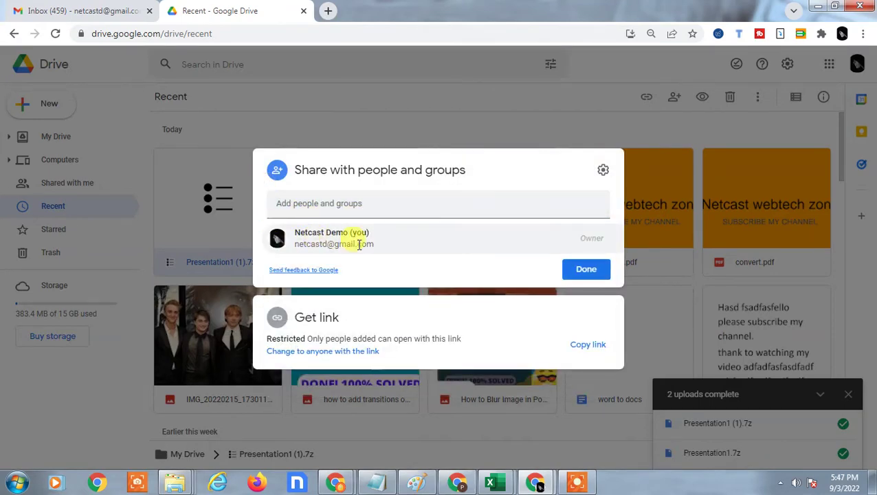
left_click(333, 200)
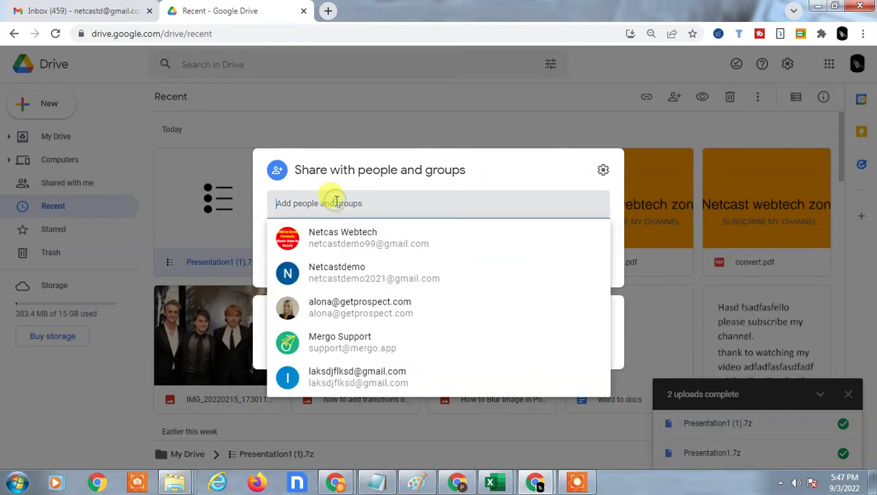
left_click(339, 242)
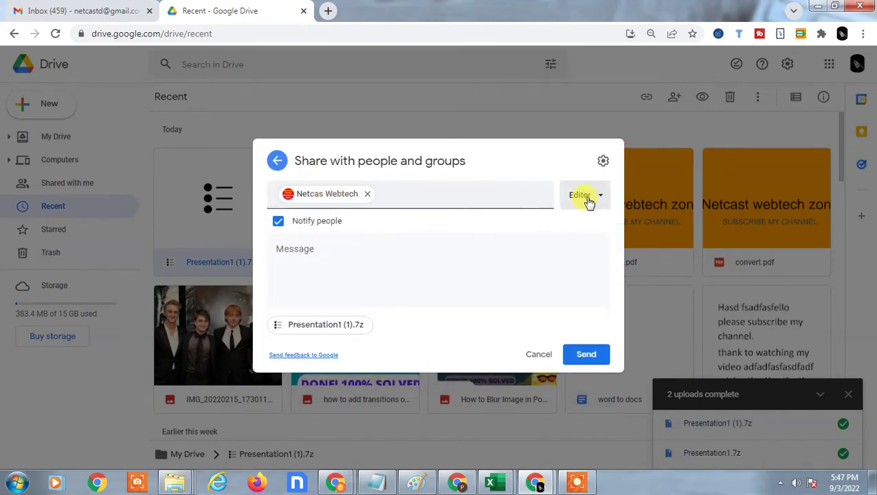
left_click(588, 198)
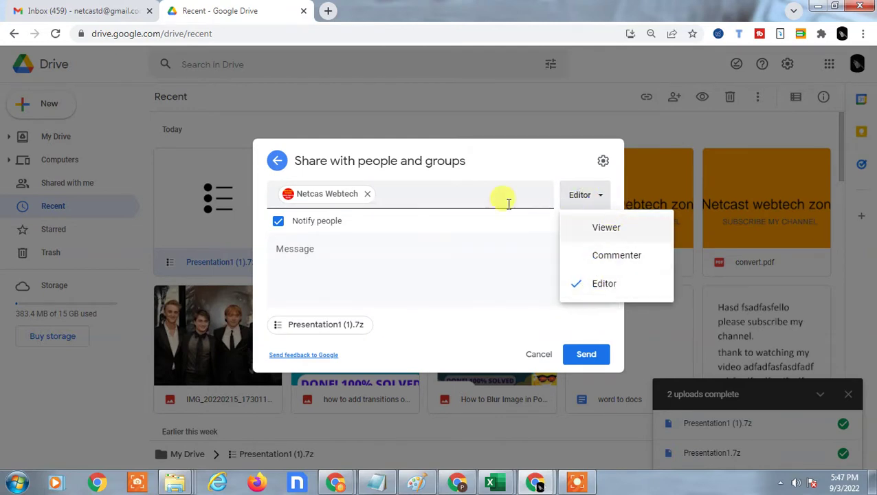
left_click(619, 229)
left_click(377, 237)
type("asdfasdf asdf")
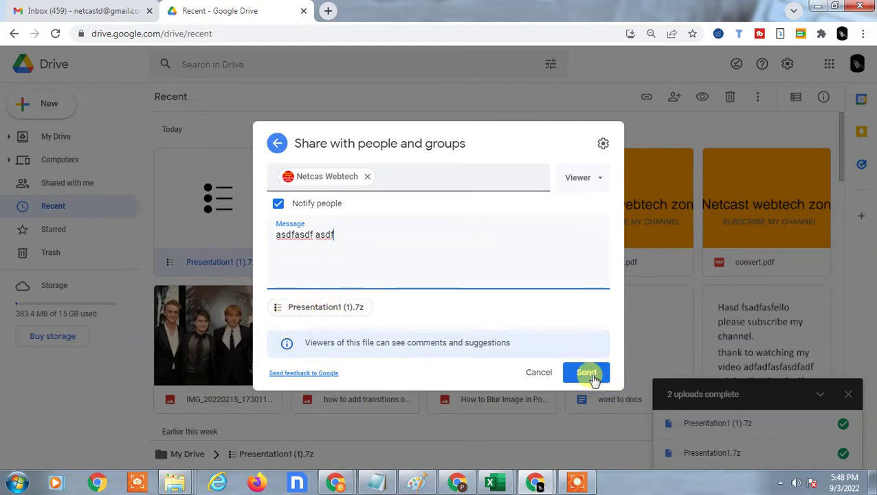
left_click(538, 372)
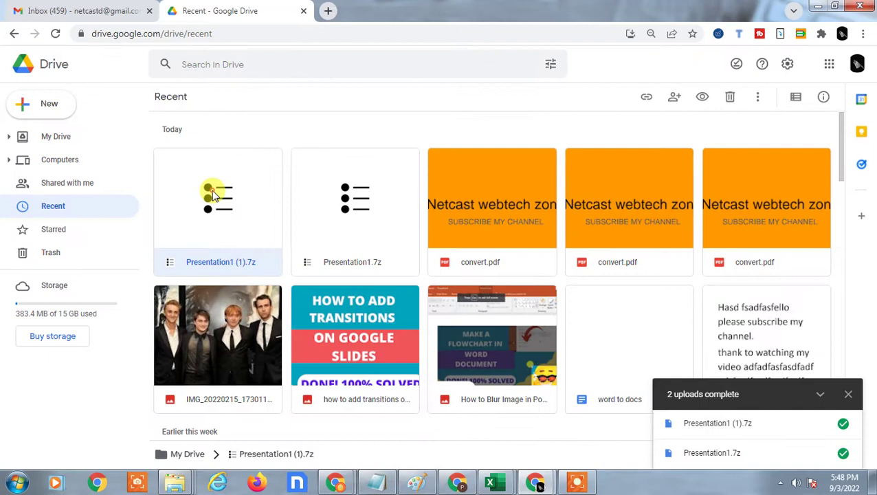
Step: Open and dismiss the actions menus for both Presentation1 archives
right_click(209, 189)
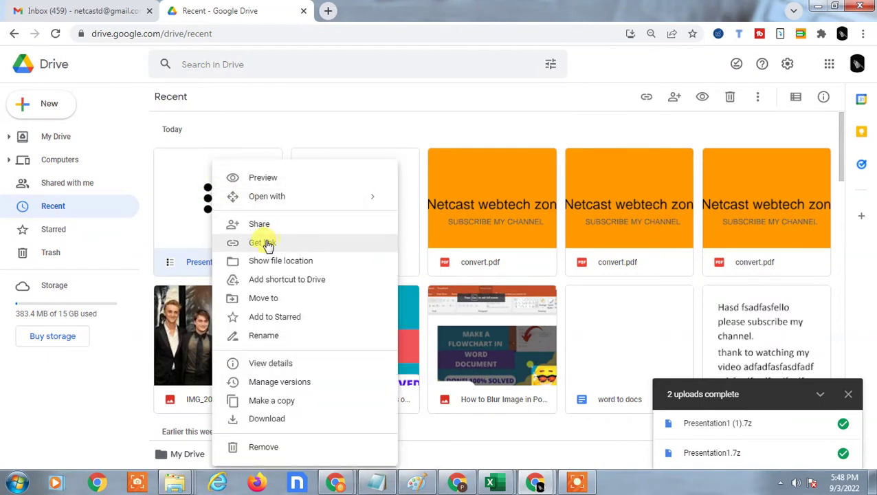
left_click(301, 245)
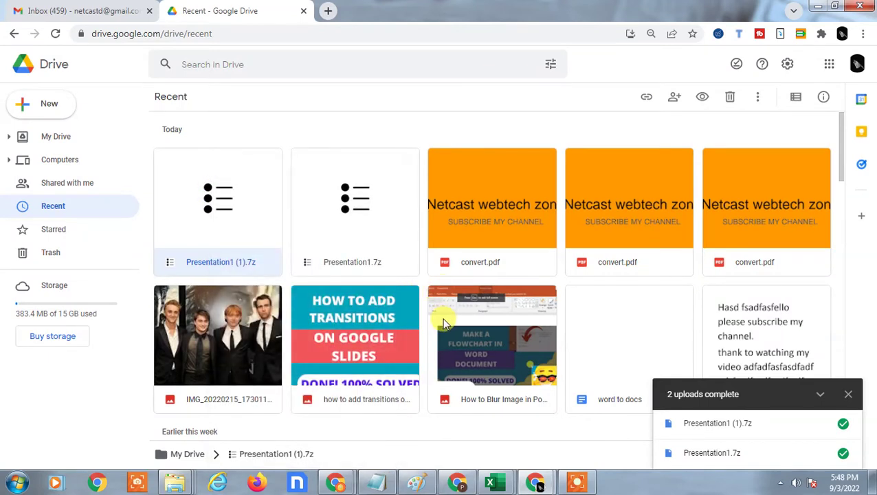
right_click(221, 216)
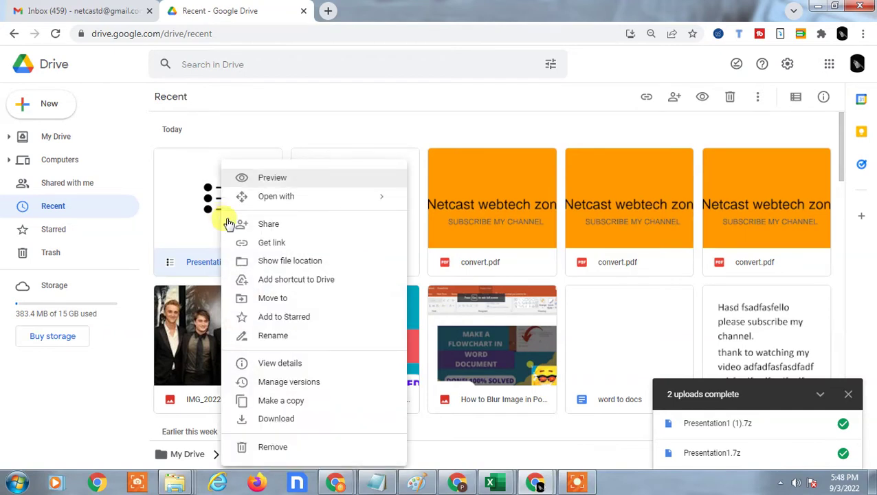
left_click(296, 243)
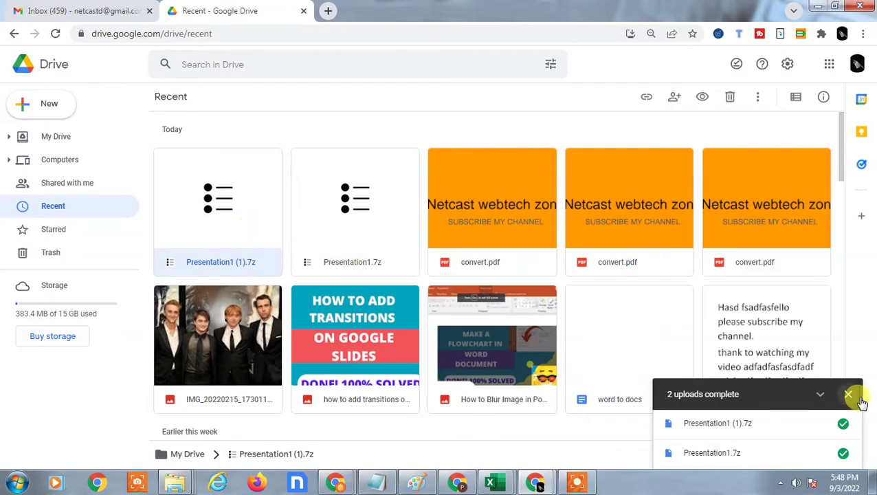
Step: Reload the Recent page and select the Presentation1 (1).7z archive
left_click(782, 482)
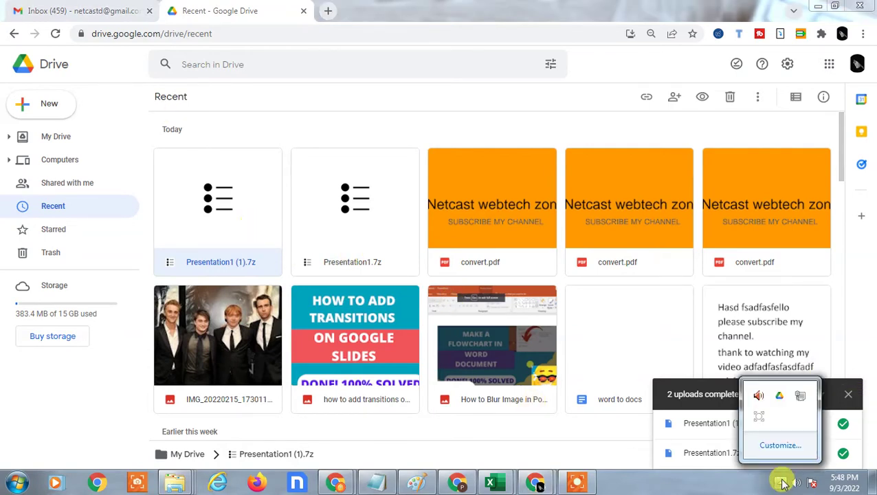
left_click(55, 33)
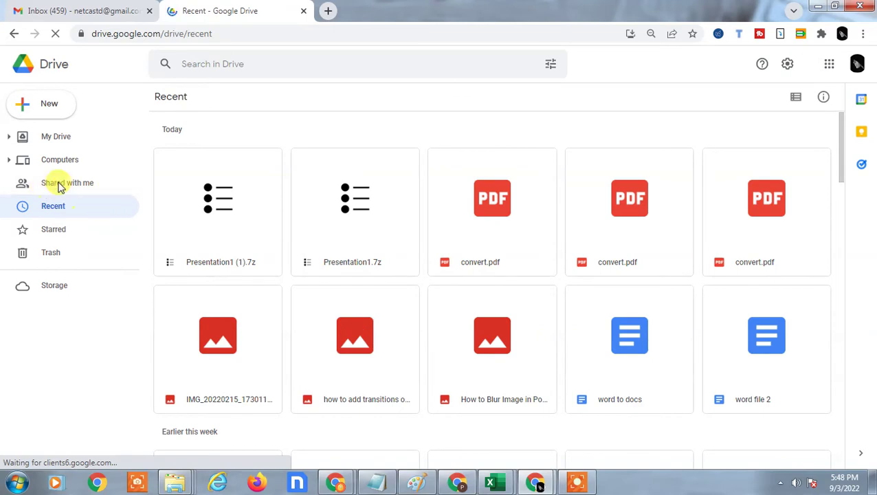
left_click(55, 183)
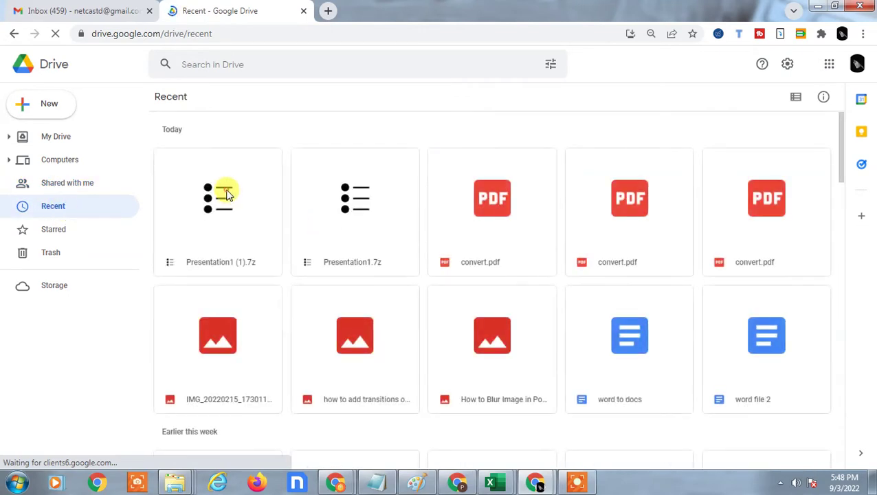
left_click(227, 194)
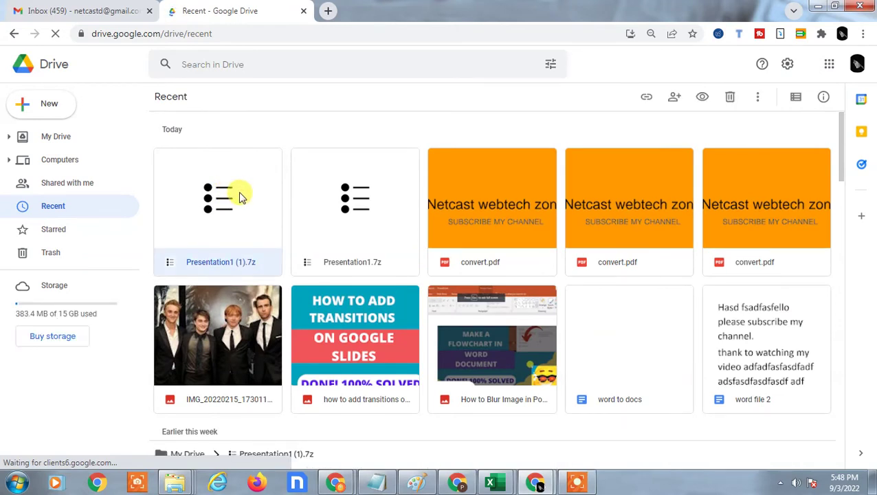
Step: Set Presentation1 (1).7z to Anyone with the link as Viewer and copy the link
right_click(239, 198)
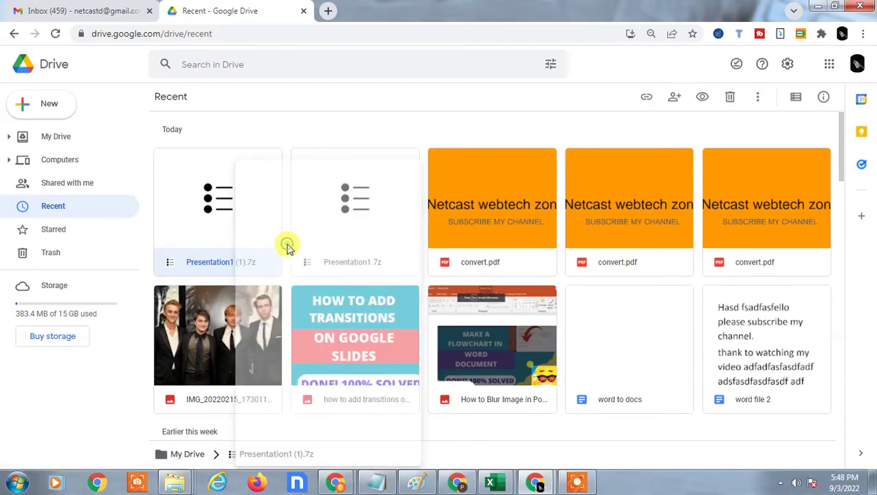
left_click(286, 245)
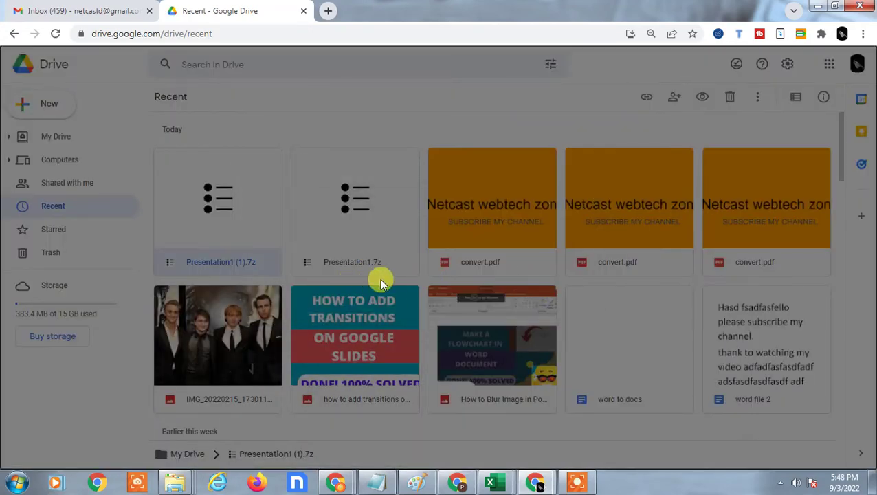
left_click(338, 306)
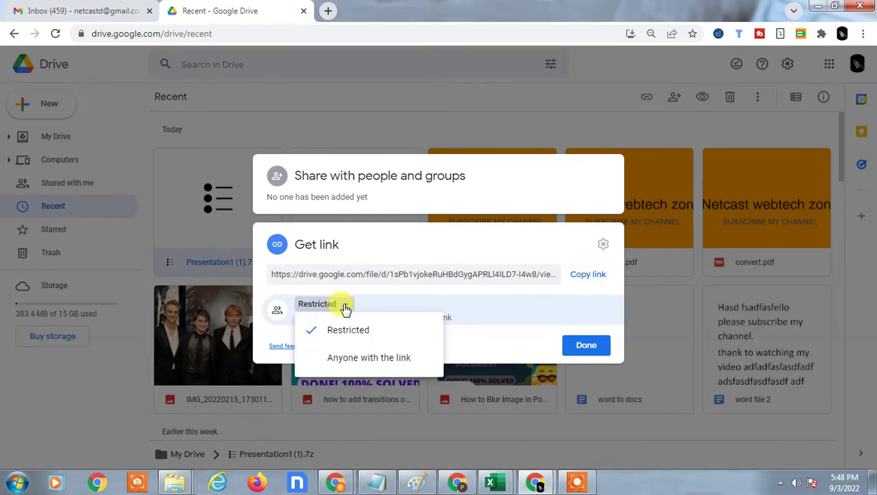
left_click(365, 359)
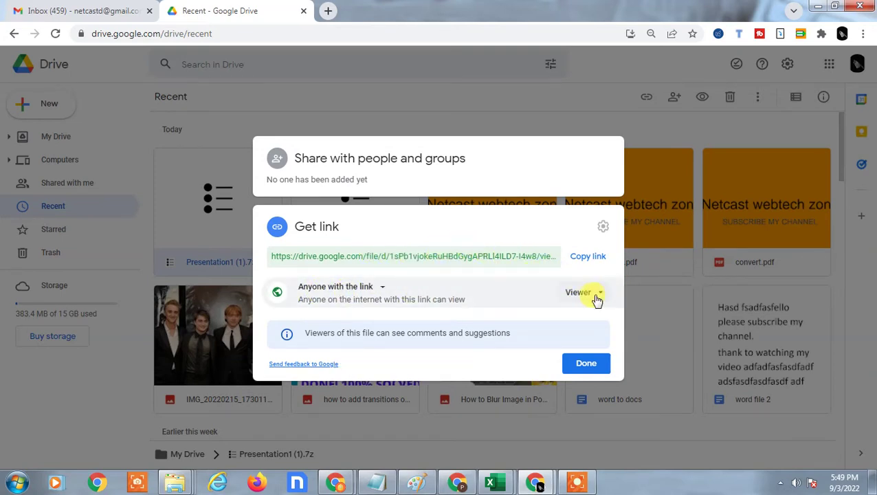
left_click(595, 297)
left_click(603, 319)
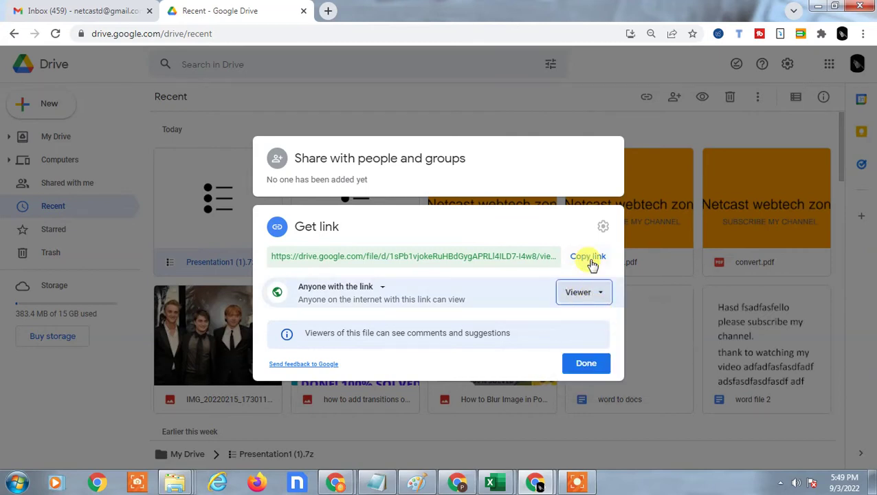
left_click(591, 260)
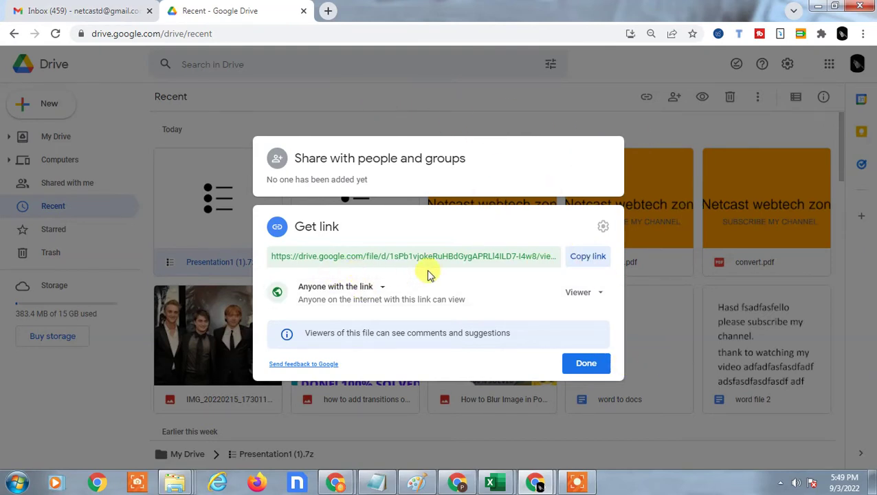
left_click(376, 103)
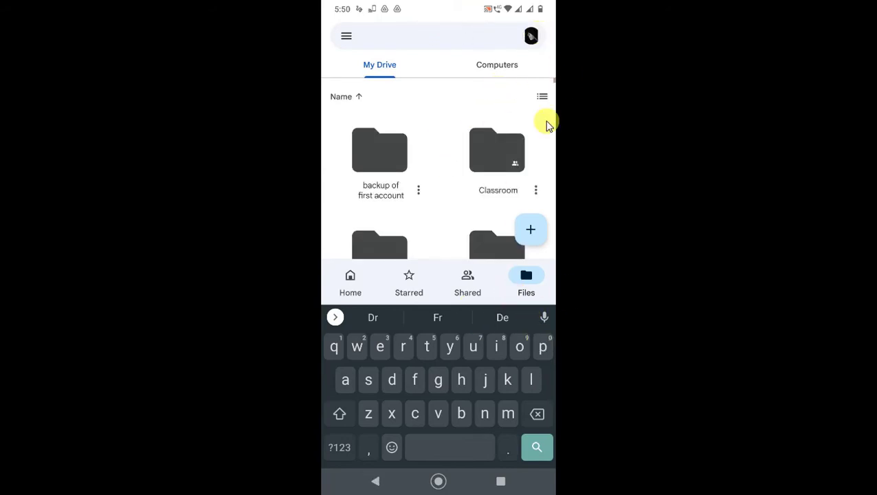
Step: Upload IMG_20220215_123222_993.jpg from the phone into My Drive, then go to the home screen
left_click(530, 438)
left_click(531, 393)
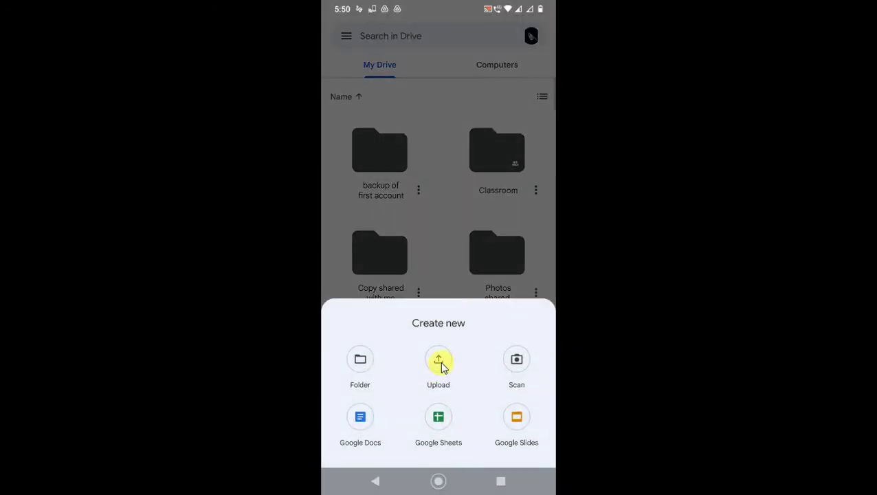
left_click(441, 364)
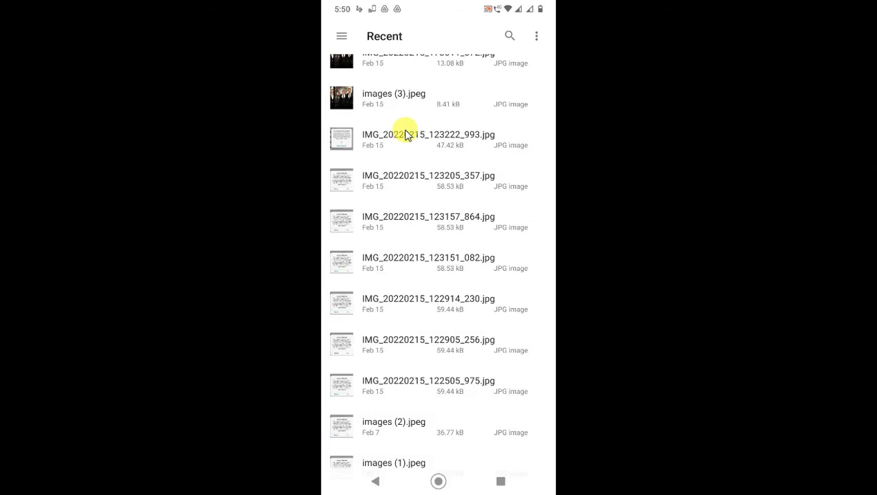
left_click(406, 135)
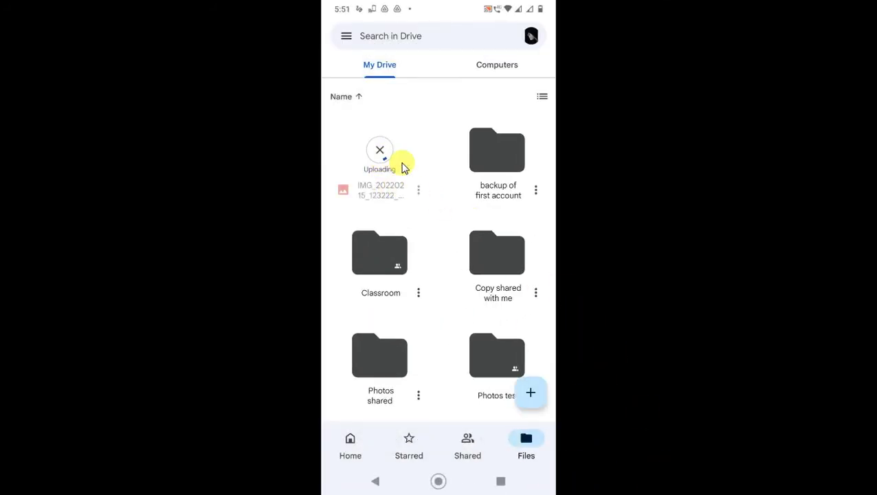
key("alt+h")
Step: Launch Files, open Documents & other, and share convert.pdf to Drive, saving it in My Drive
scroll(402, 167, "down", 2)
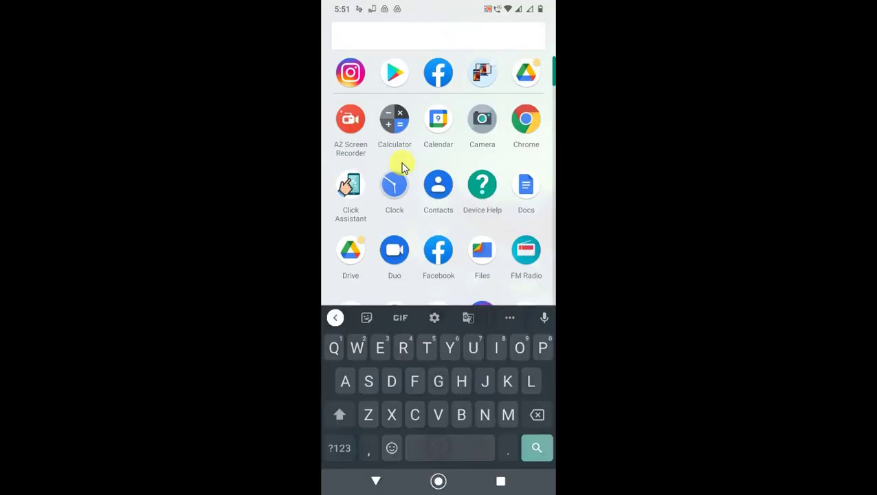
type("Fi")
key("Return")
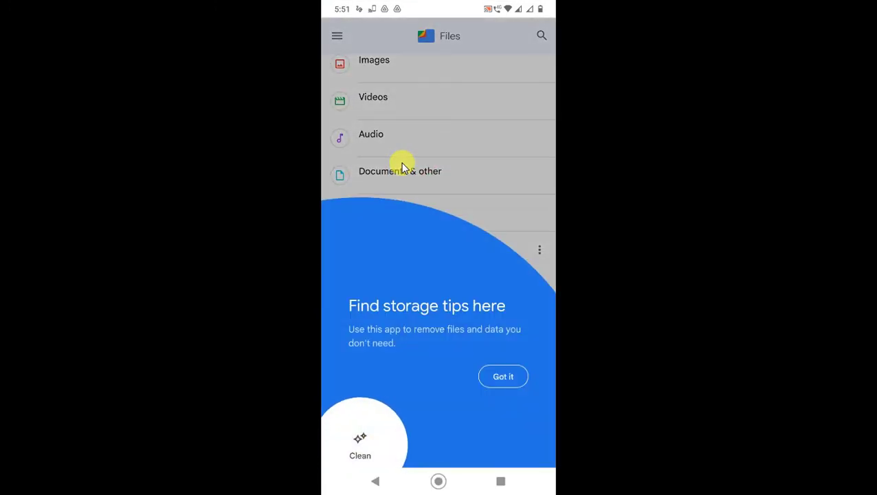
left_click(402, 167)
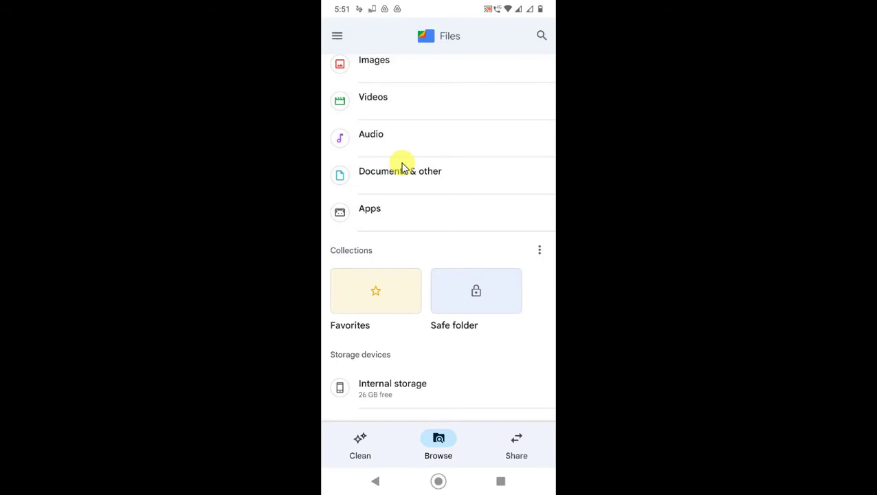
left_click(402, 167)
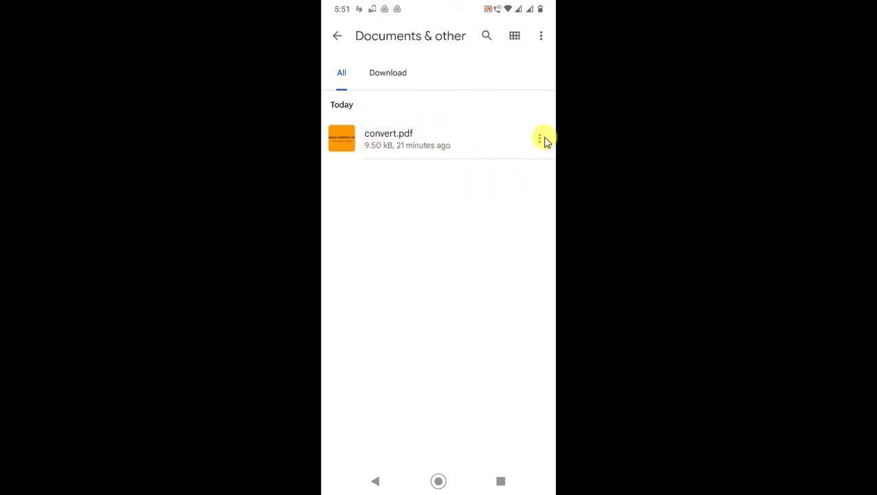
left_click(540, 140)
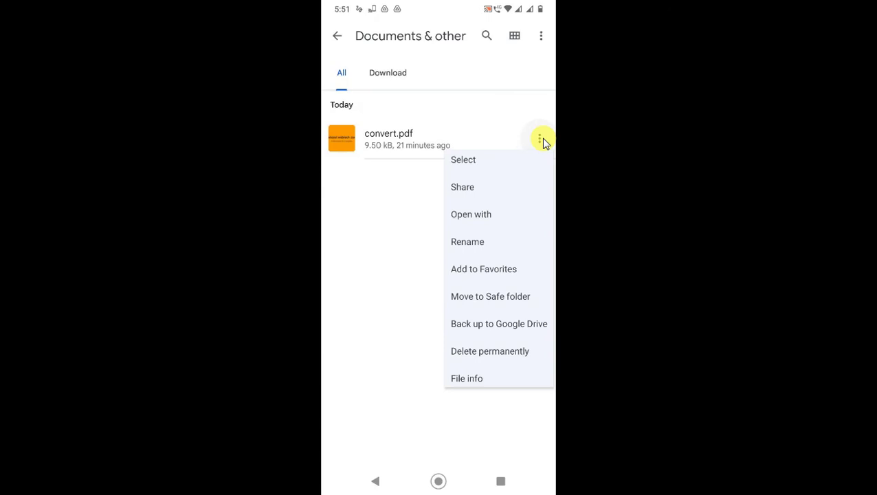
left_click(459, 200)
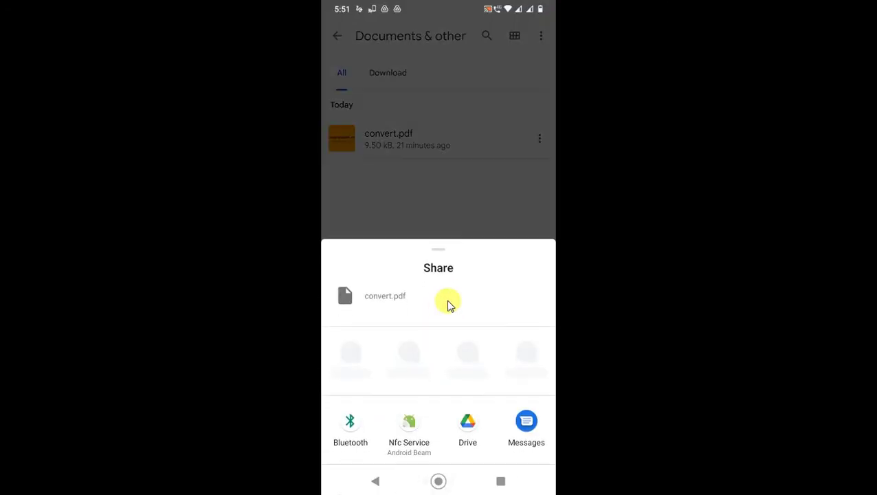
left_click(464, 219)
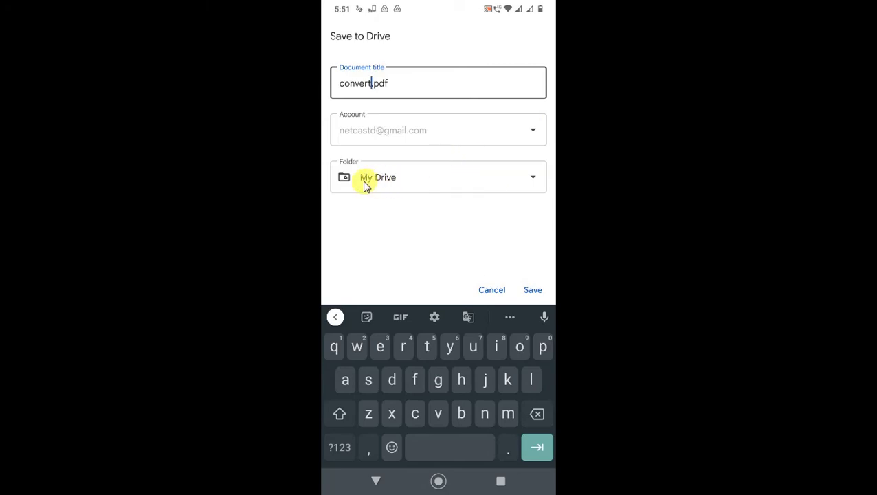
left_click(532, 291)
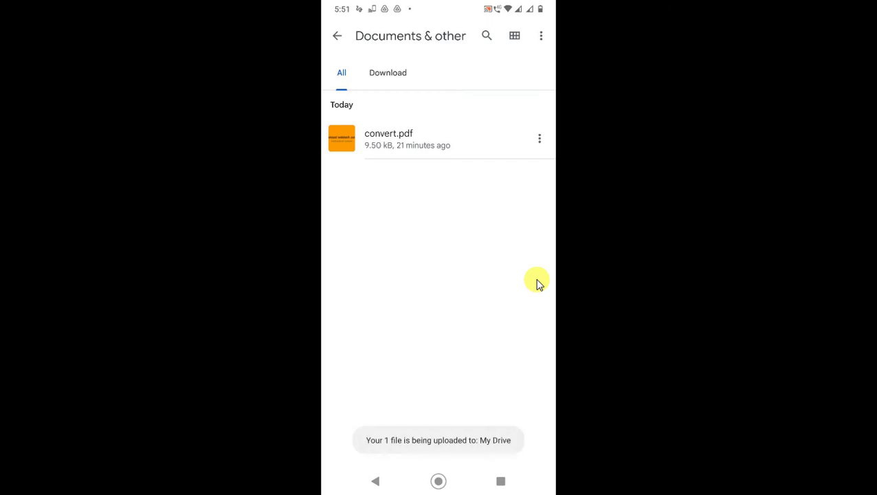